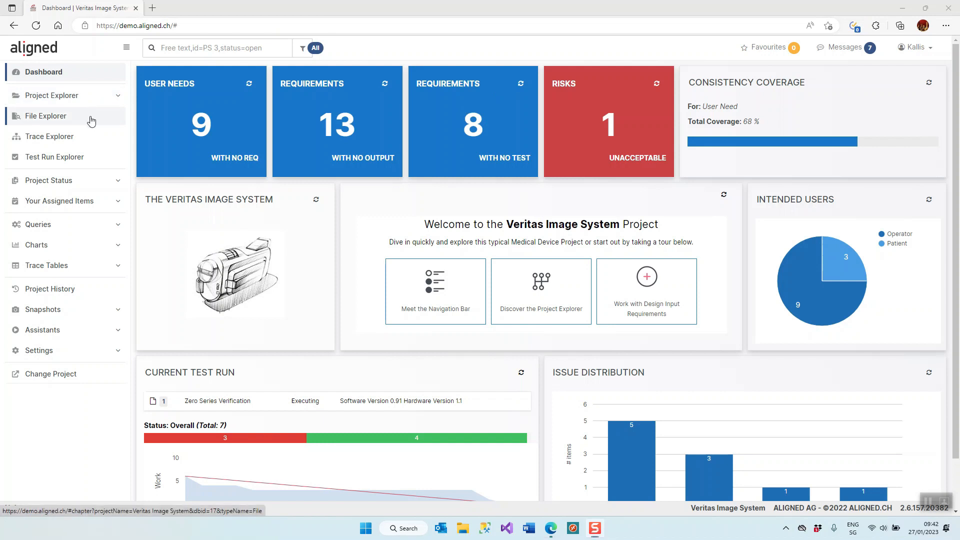
Step: Open the Veritas Image System Master Test Plan from the Verification Documents folder in the File Explorer
click(92, 118)
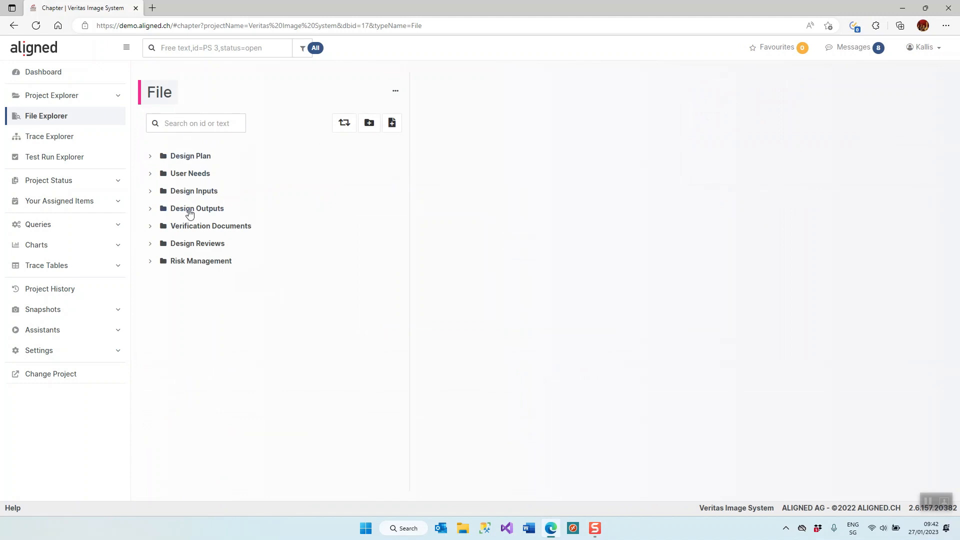
click(204, 228)
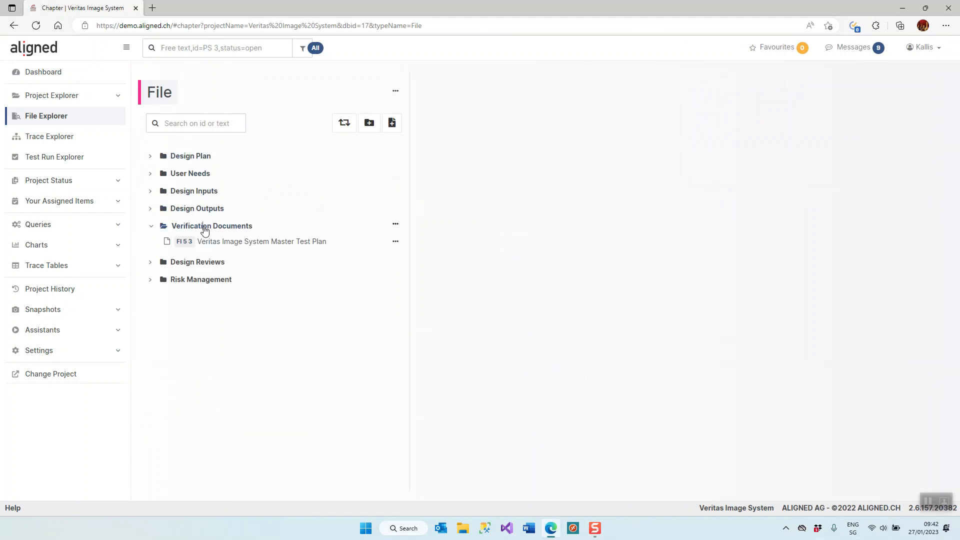
click(274, 242)
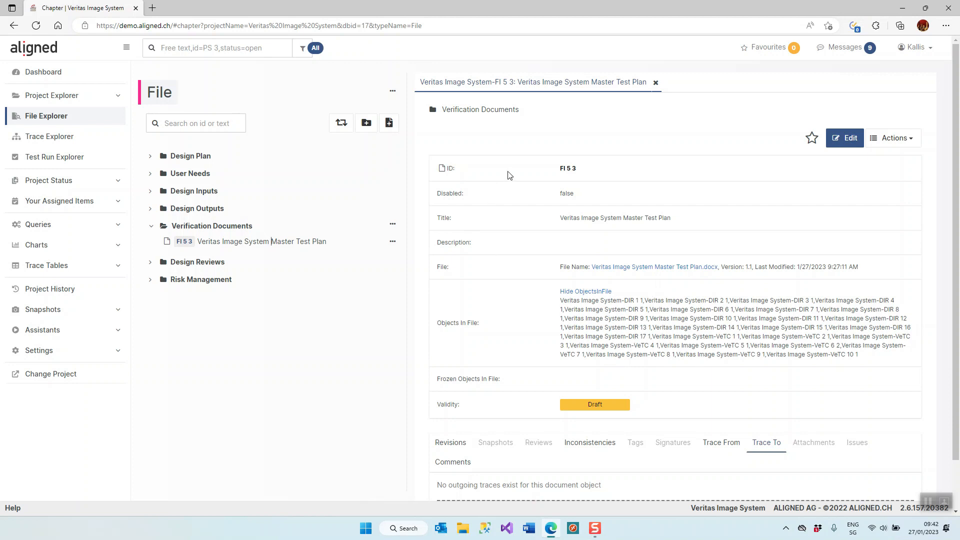
Step: Review the inconsistencies listed for the Master Test Plan file
scroll(509, 175, down, 1)
click(582, 395)
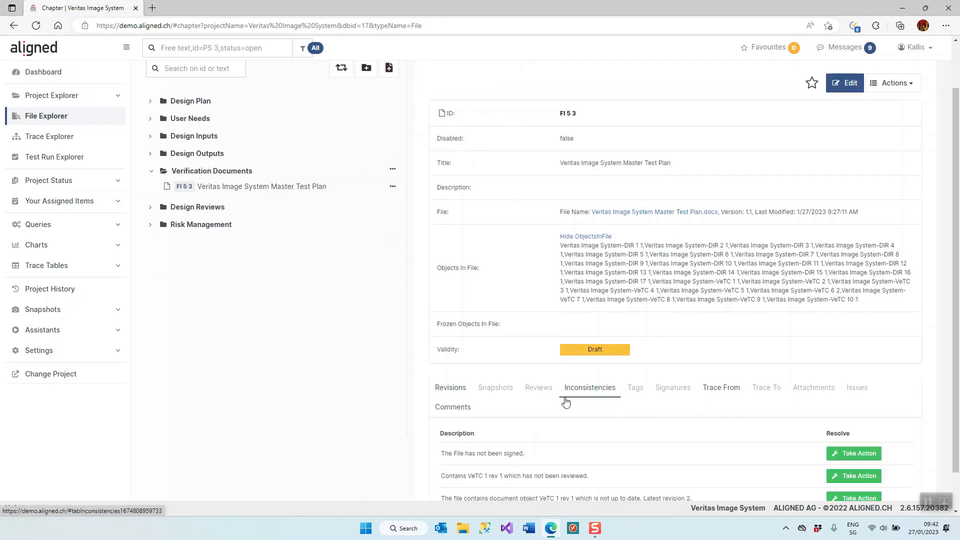
scroll(583, 396, down, 1)
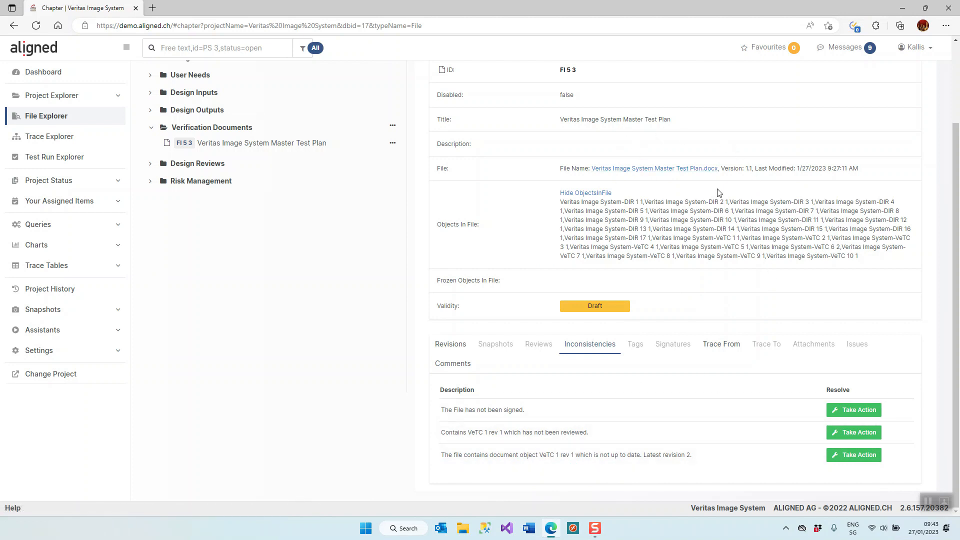
Step: Open the Master Test Plan for editing in Word and synchronize the document with the Aligned Elements database
scroll(652, 211, up, 2)
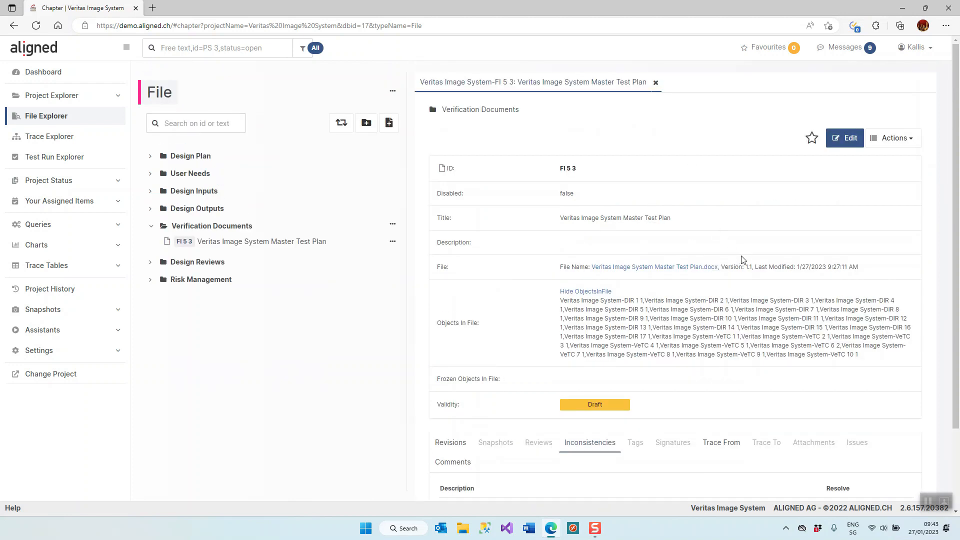
click(844, 140)
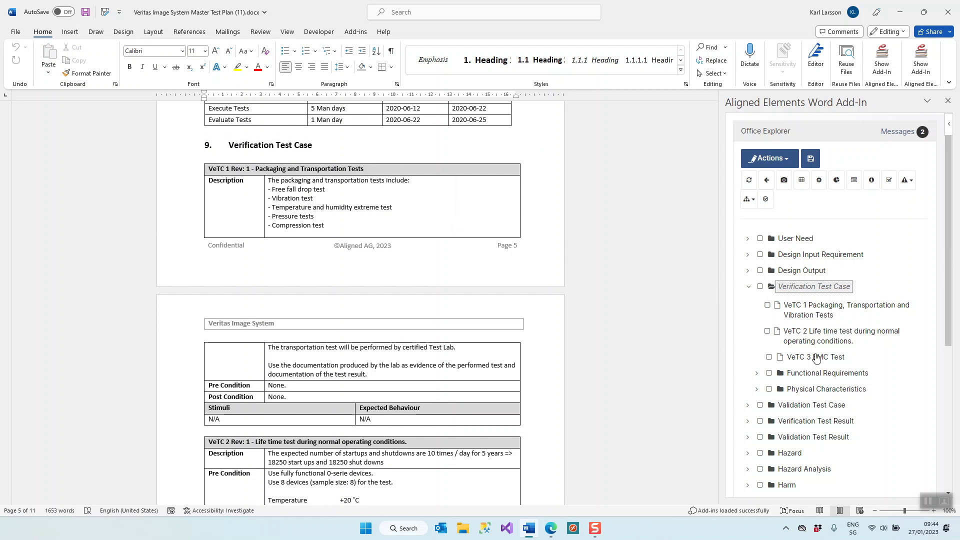
click(750, 184)
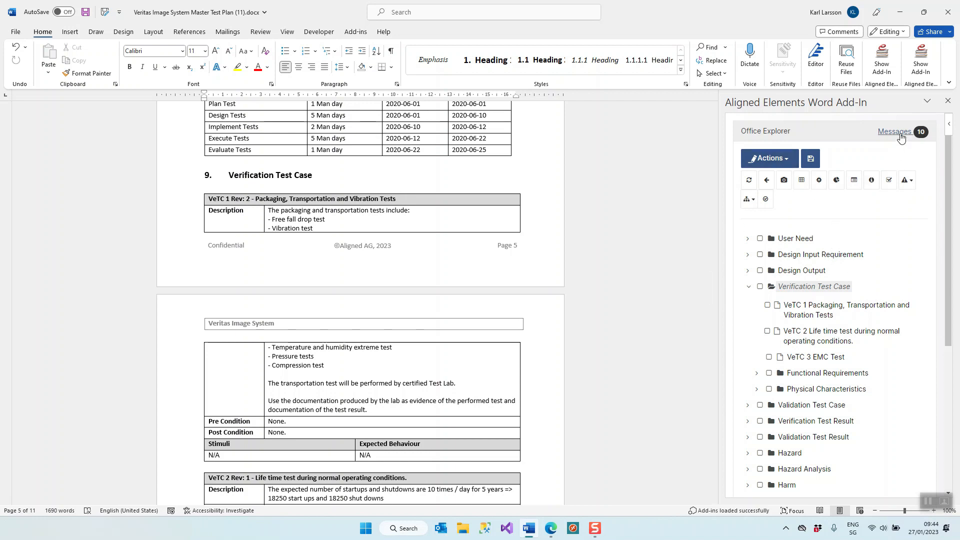
Step: Read the synchronization messages in the Word add-in, then hide them again
click(895, 132)
scroll(878, 232, down, 3)
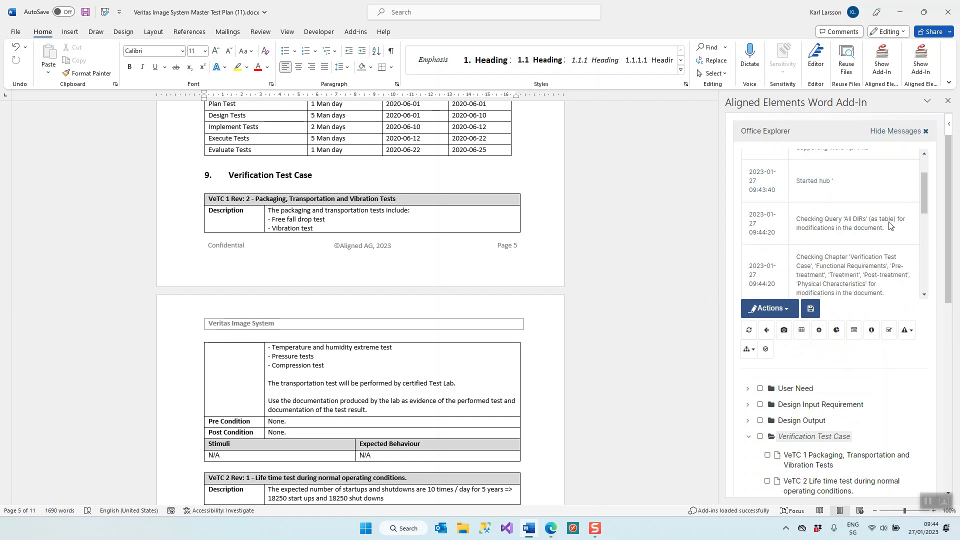
scroll(878, 232, down, 5)
scroll(801, 261, up, 6)
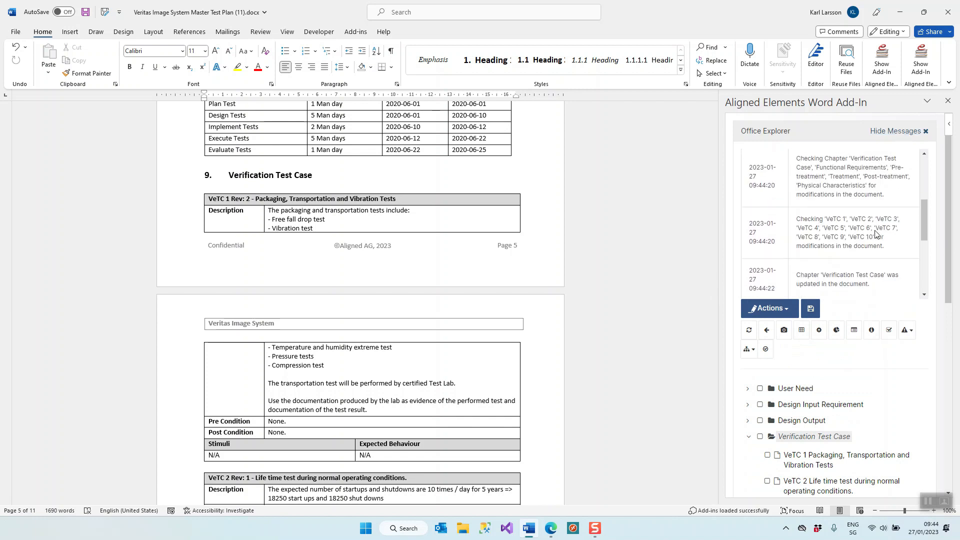
click(891, 132)
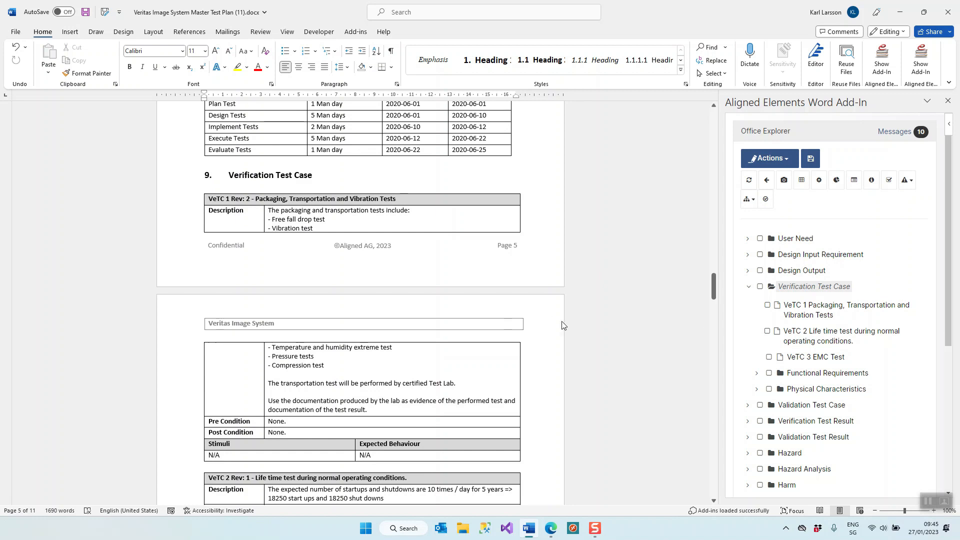
Step: Compare the document's Verification Test Case chapter with the object tree, expanding the Functional Requirements folder
scroll(603, 315, down, 15)
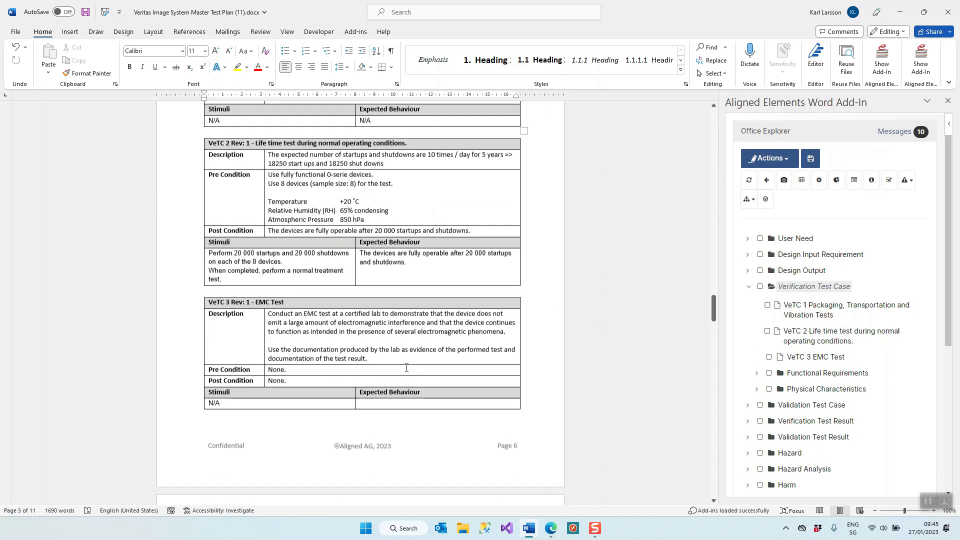
scroll(411, 368, down, 2)
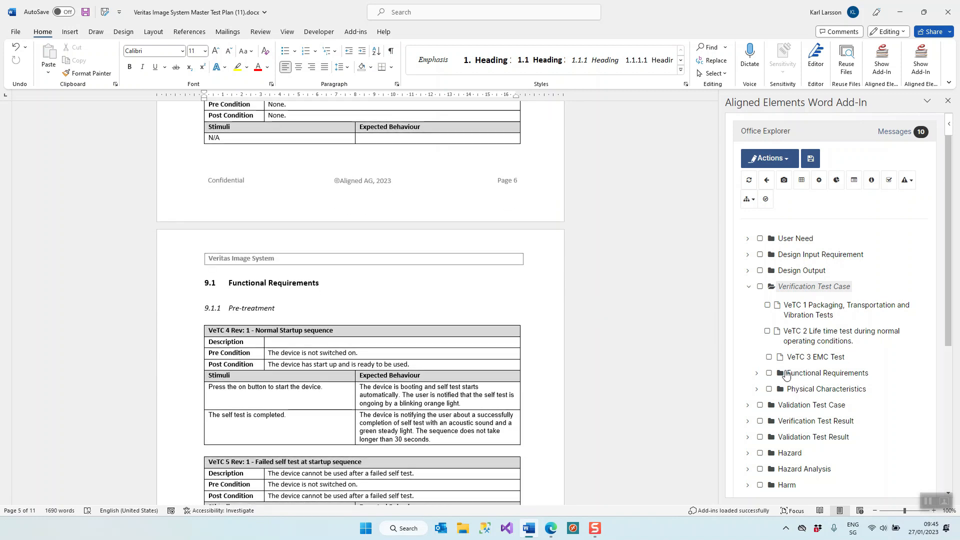
click(757, 374)
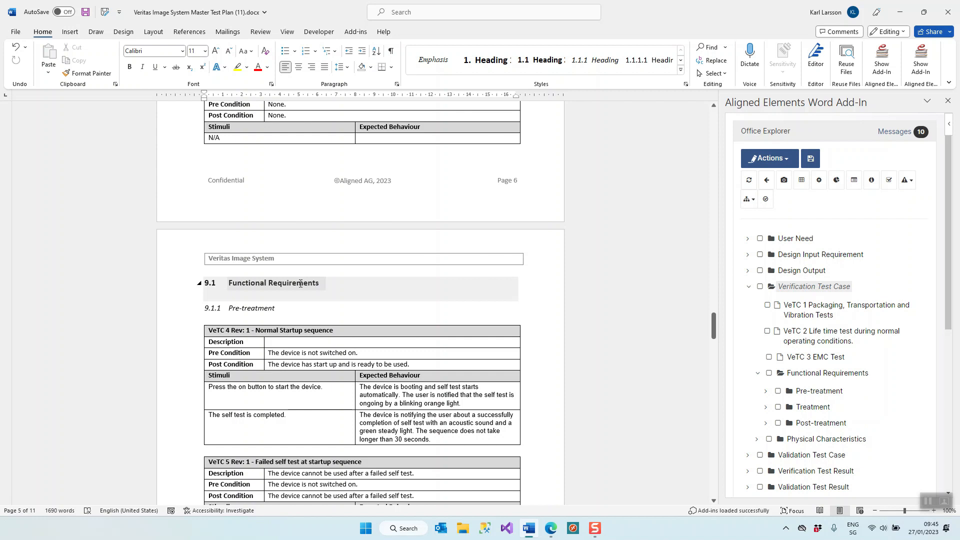
scroll(316, 285, down, 2)
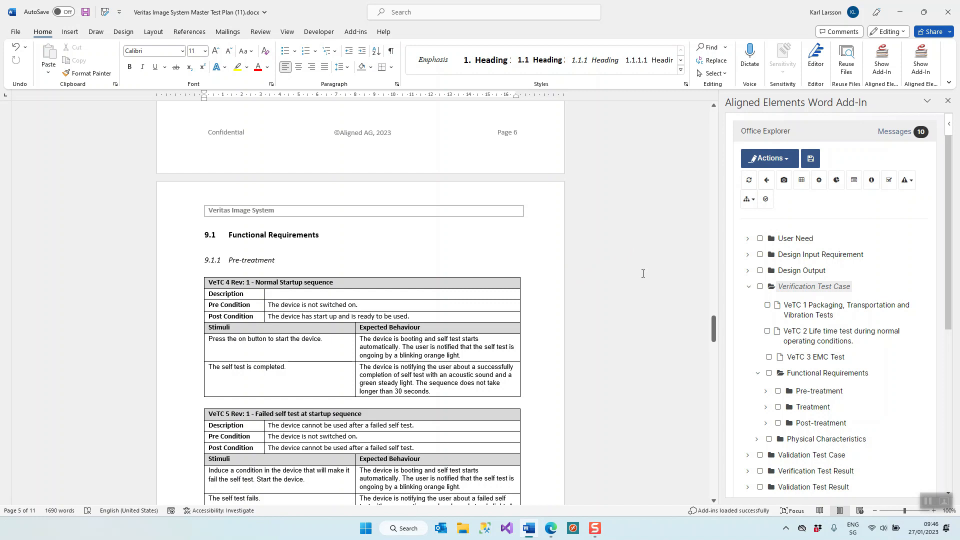
scroll(560, 275, down, 3)
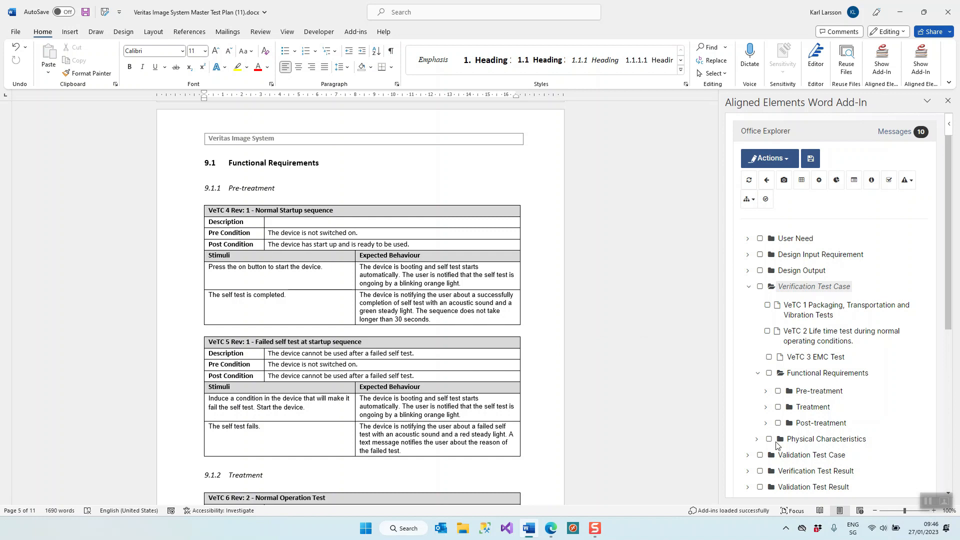
Step: Check the version history table near the end of the test plan
scroll(631, 390, down, 1)
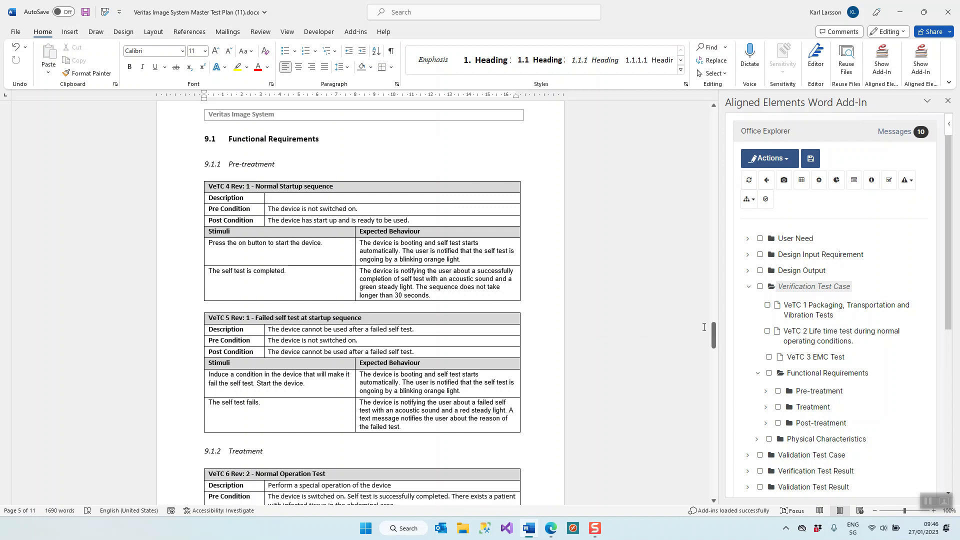
drag(713, 335, 692, 450)
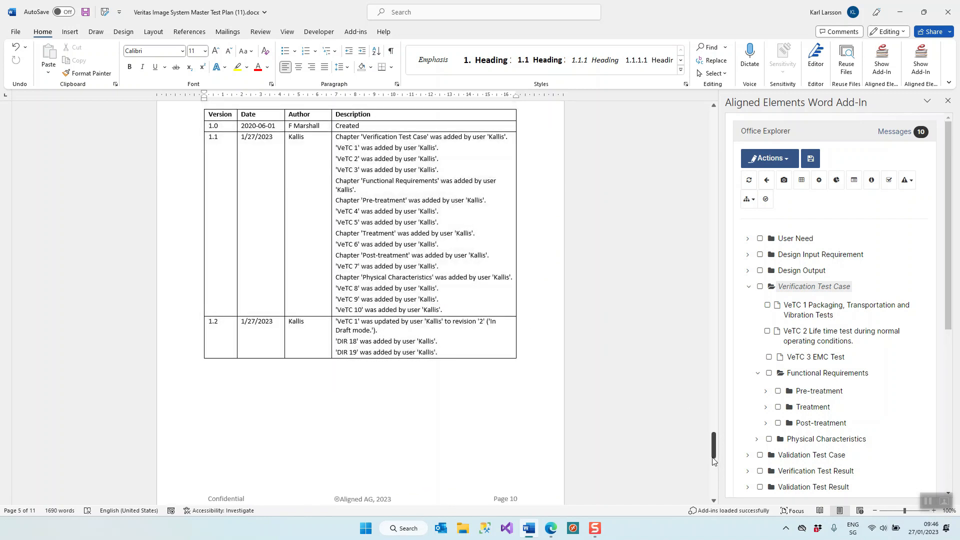
drag(714, 460, 714, 427)
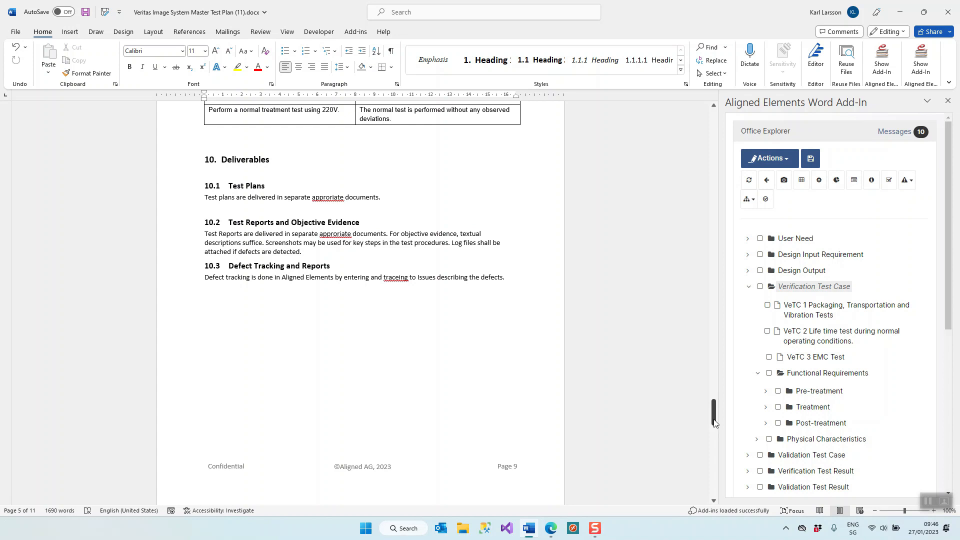
Step: Delete the word "fall" from "Free fall drop test" in the VeTC 1 description
drag(715, 423, 716, 299)
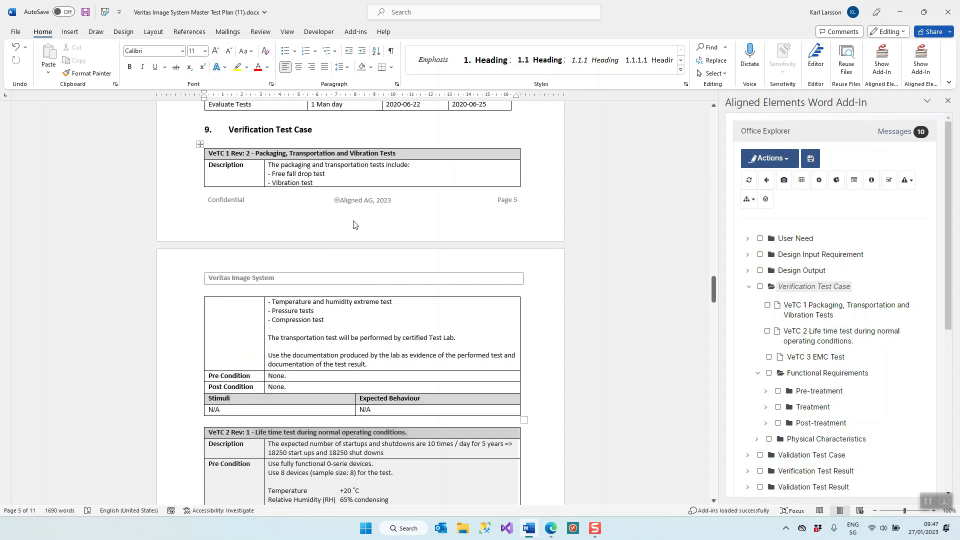
click(330, 153)
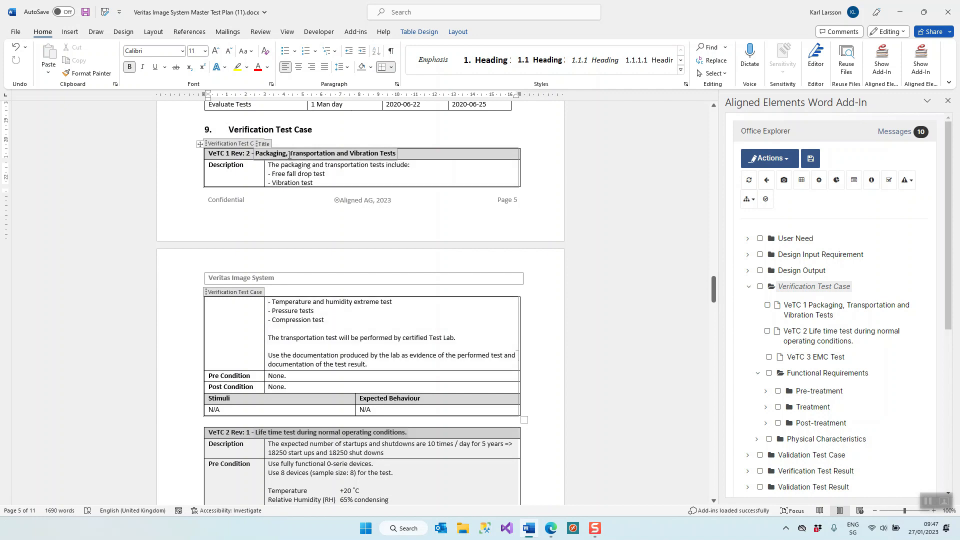
click(294, 173)
key(ctrl+shift+Right)
key(Delete)
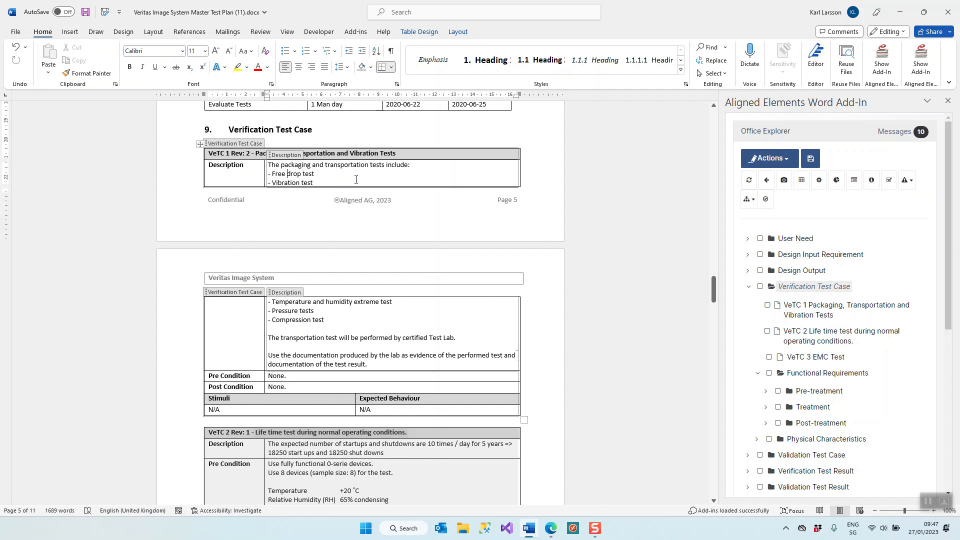
Step: Synchronize the VeTC 1 edit to the database, widening the add-in pane and confirming the gap with the saved "Updated by" comment
click(749, 180)
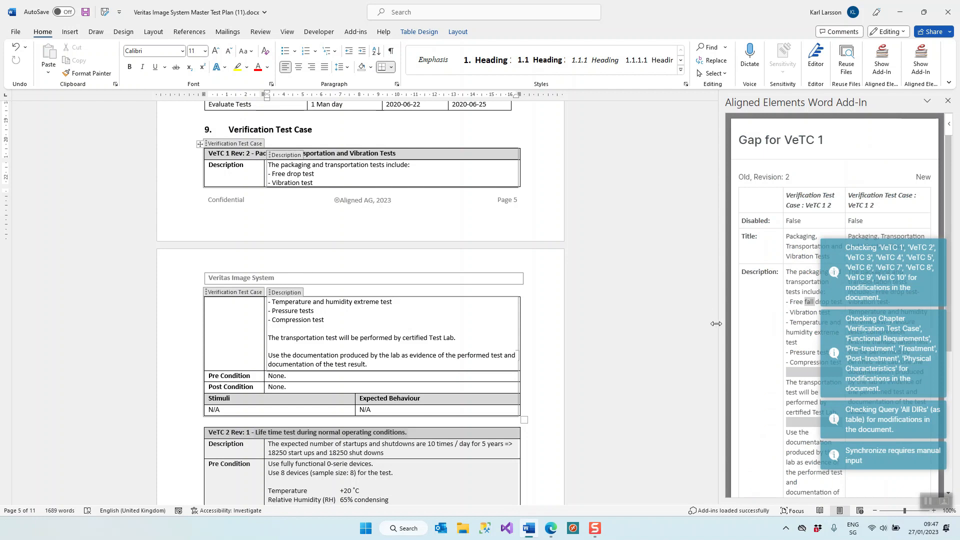
drag(716, 323, 559, 314)
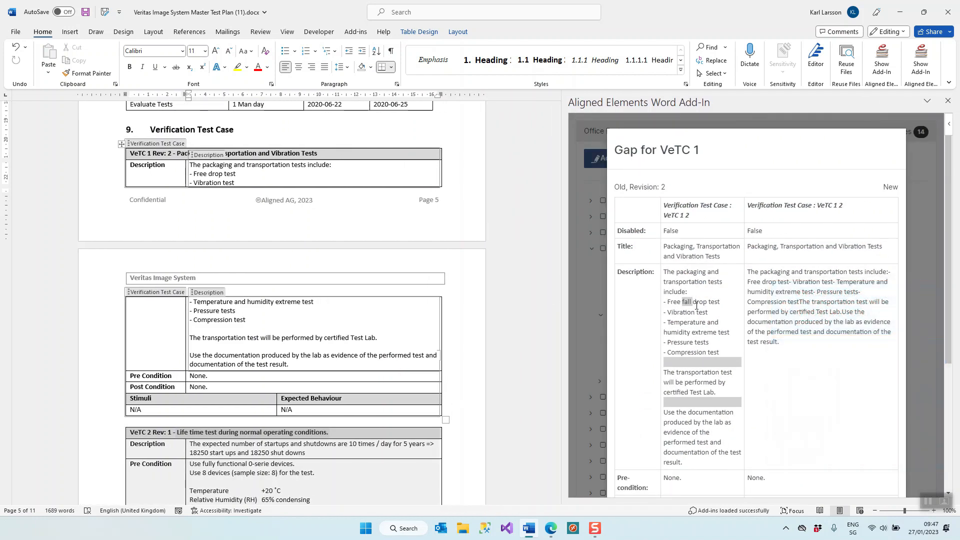
scroll(695, 325, down, 5)
click(693, 443)
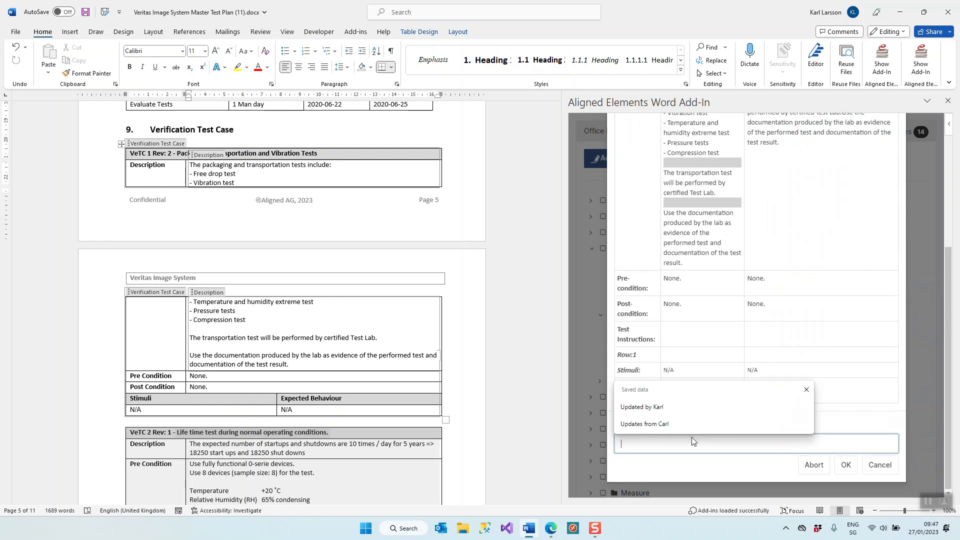
click(690, 409)
click(845, 465)
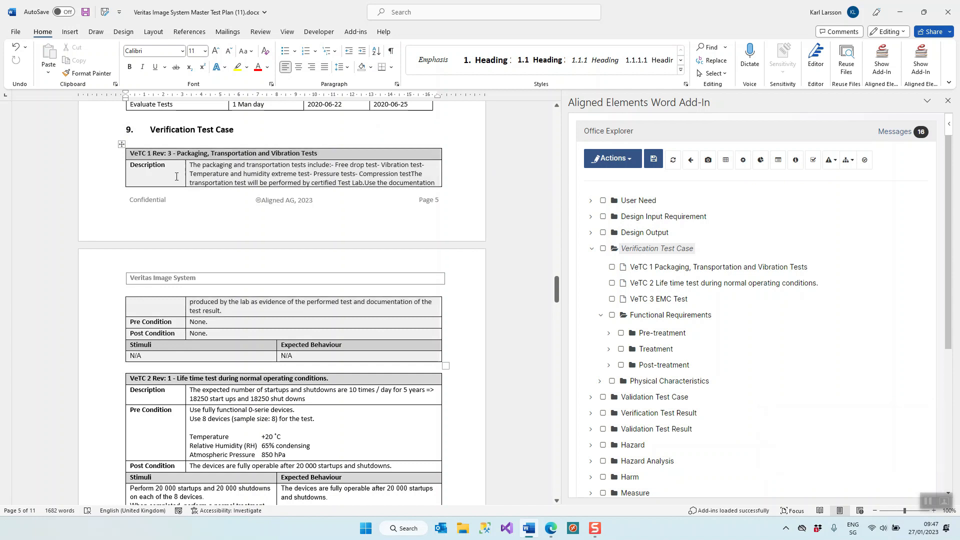
Step: Replace "test" with "verification" after "EMC" in the first sentence of the VeTC 3 description
scroll(319, 289, down, 8)
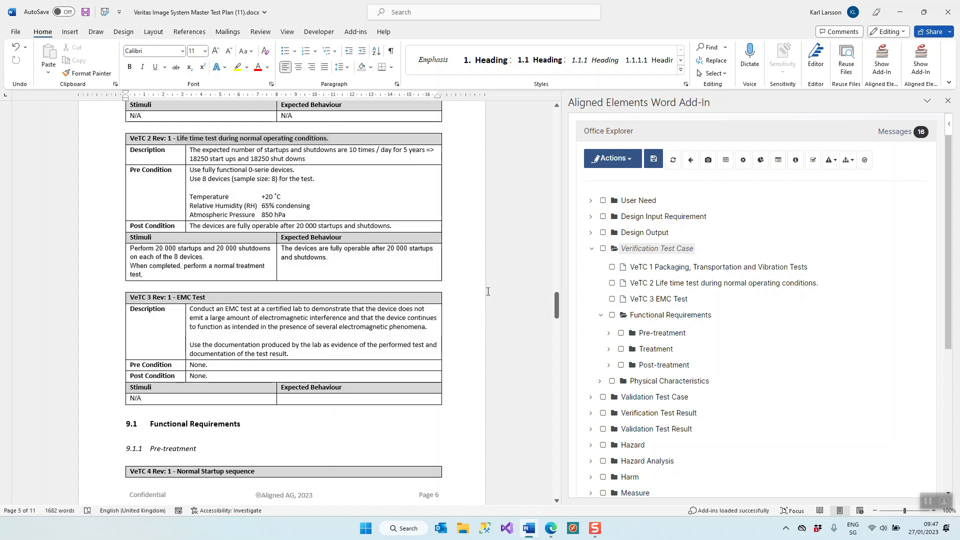
click(240, 307)
double_click(246, 308)
text(verification)
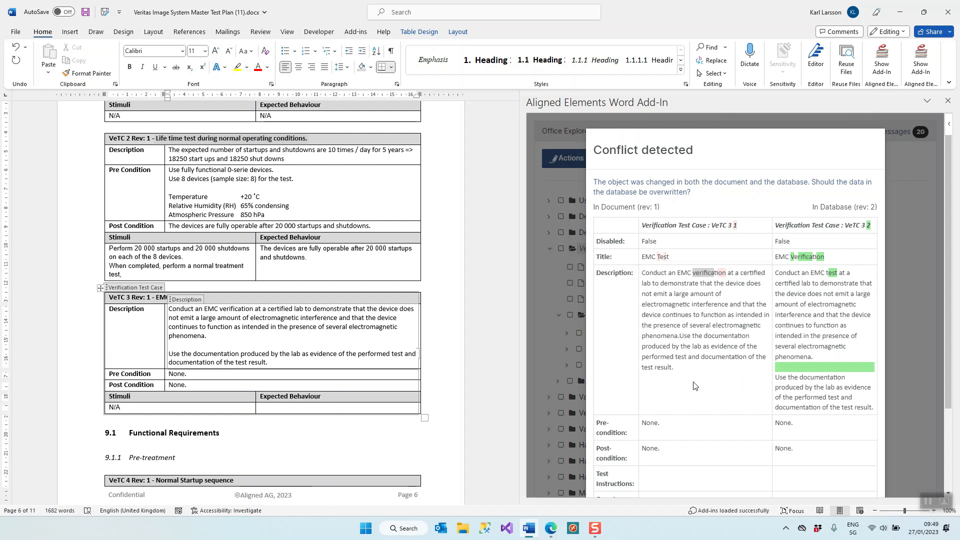
Step: Compare both versions of VeTC 3 and resolve the conflict by overwriting the database data with the document version
scroll(695, 385, down, 2)
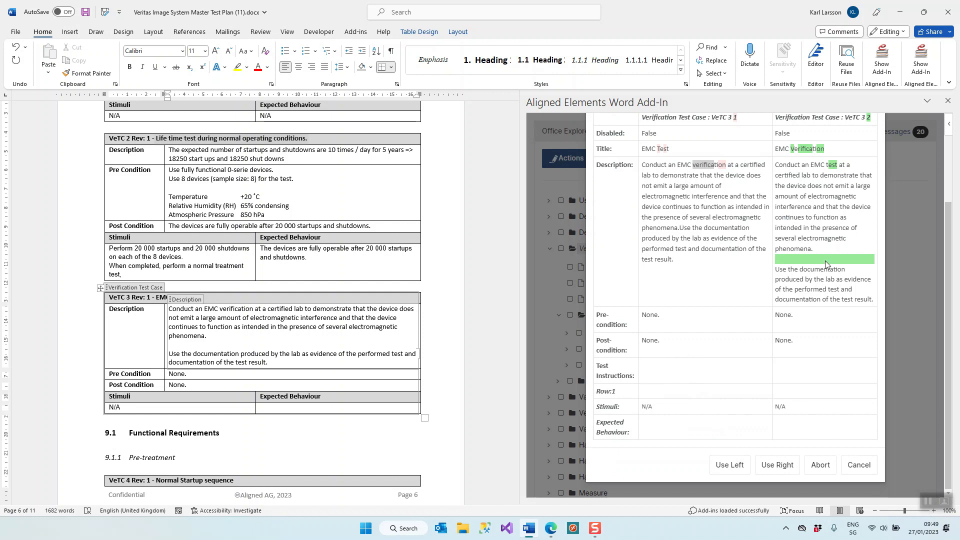
scroll(659, 419, up, 2)
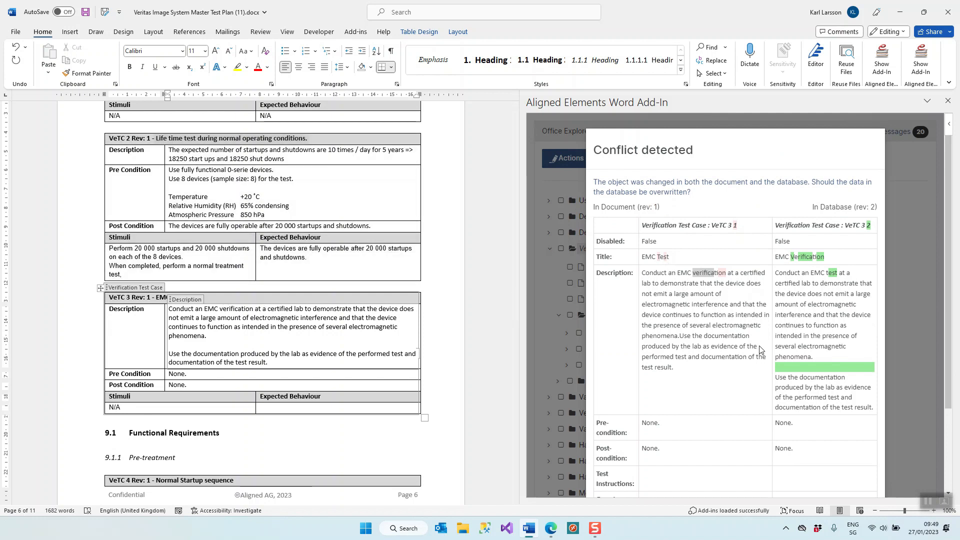
scroll(738, 243, down, 2)
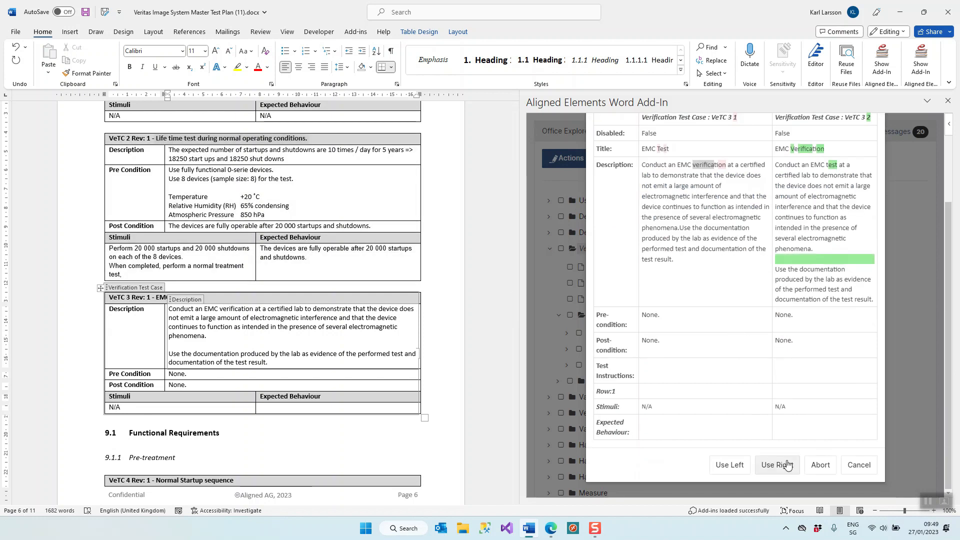
scroll(772, 277, up, 2)
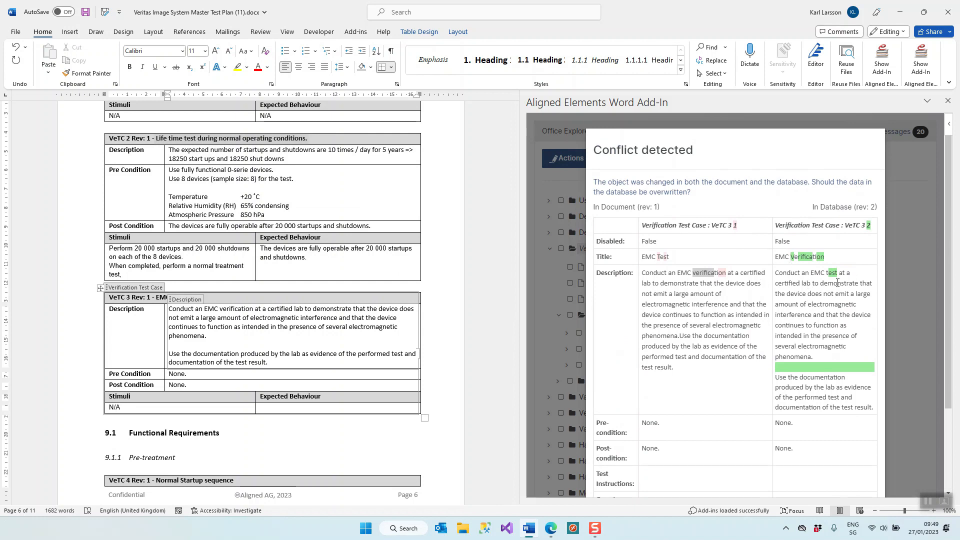
scroll(731, 300, down, 2)
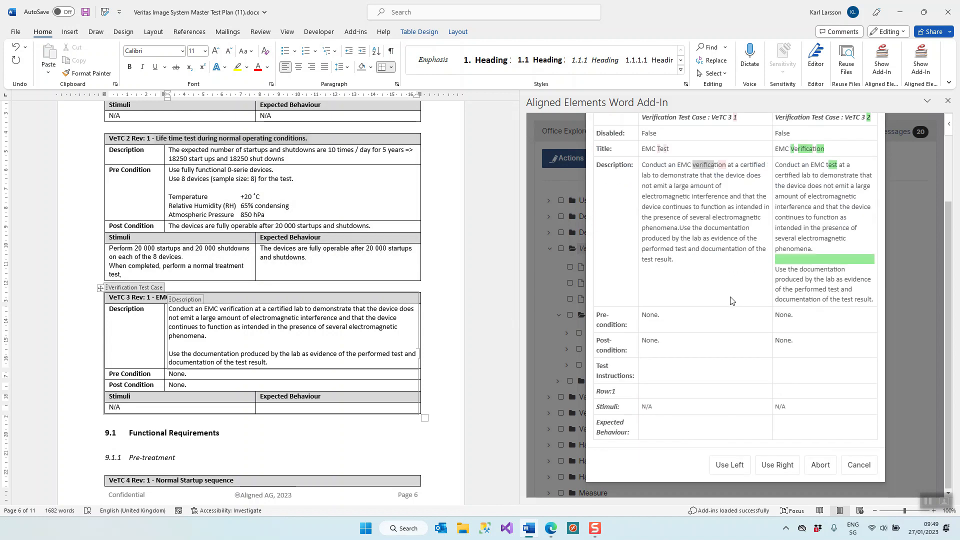
click(725, 465)
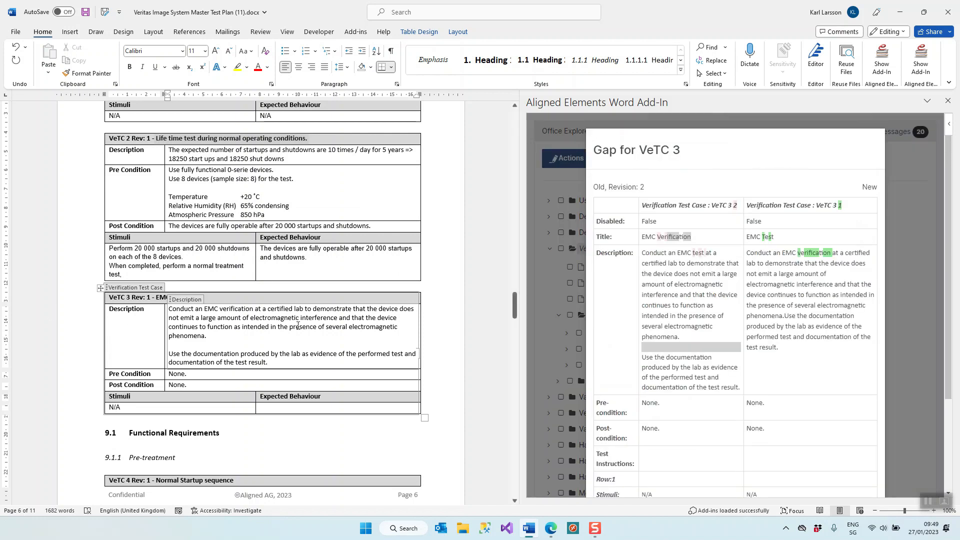
Step: Confirm the VeTC 3 gap with the saved "Updated by" change comment
scroll(750, 350, down, 2)
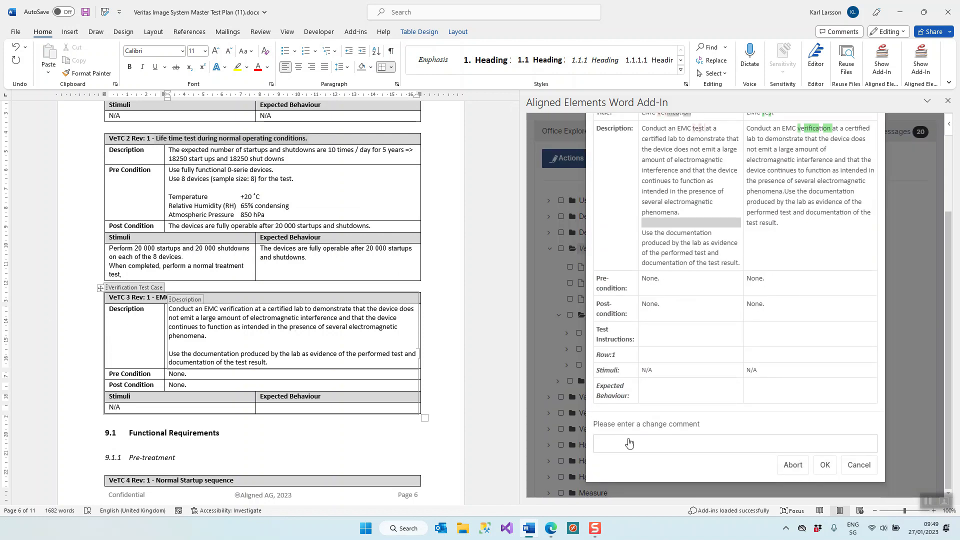
click(736, 450)
click(621, 407)
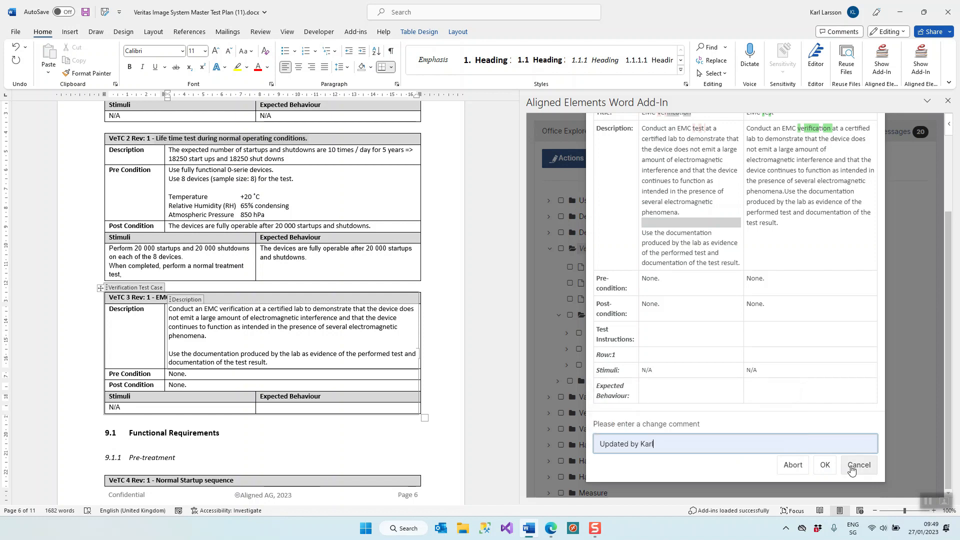
click(823, 465)
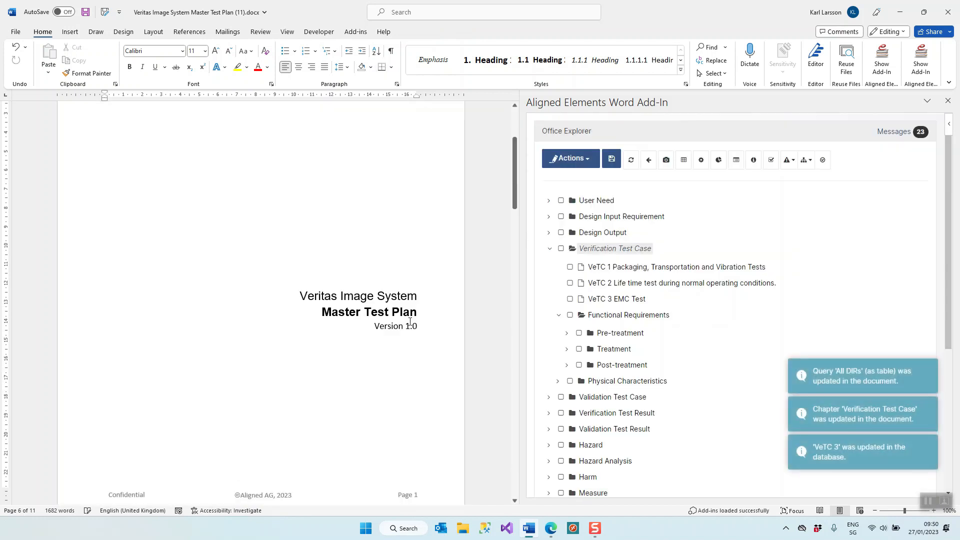
Step: Check VeTC 3 in the synchronized document and close Word to return to the Aligned Elements web application
drag(515, 123, 478, 325)
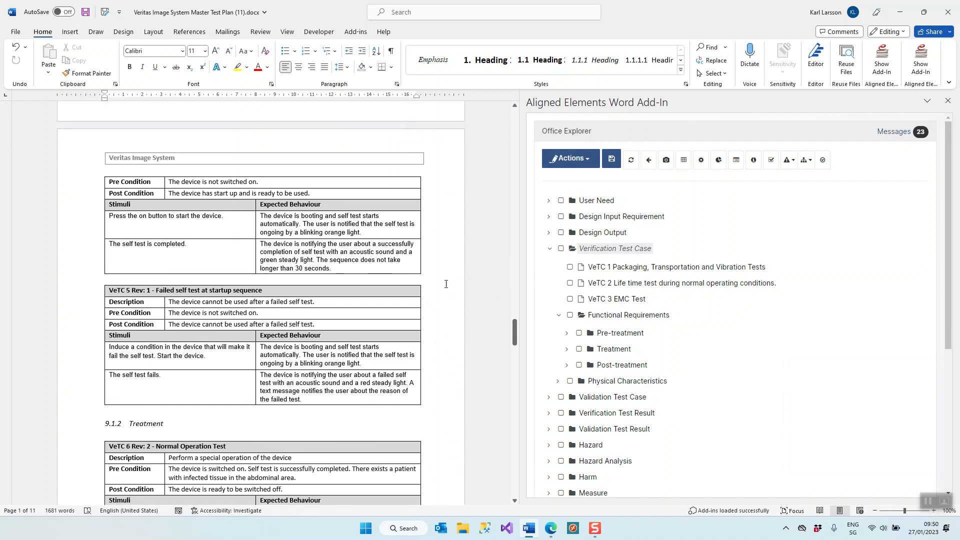
scroll(283, 340, up, 10)
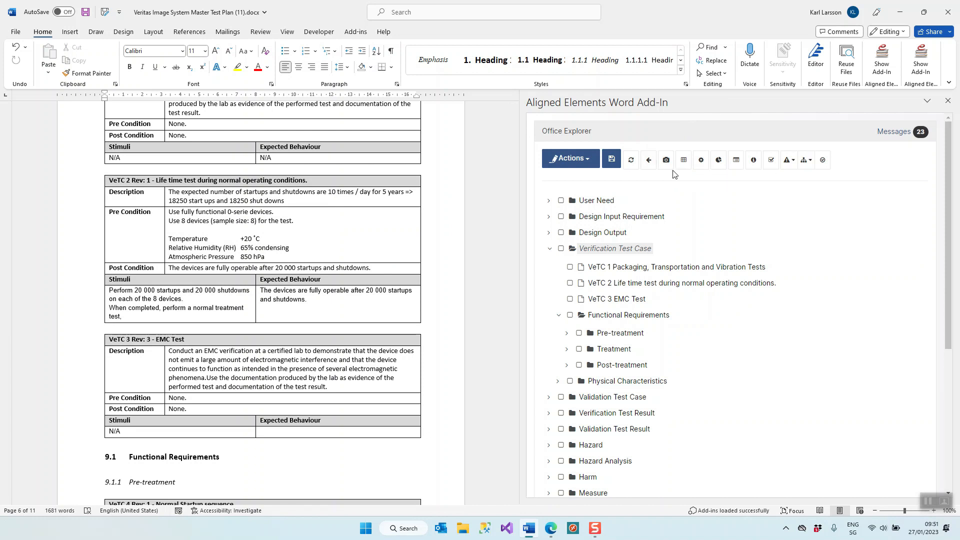
click(952, 11)
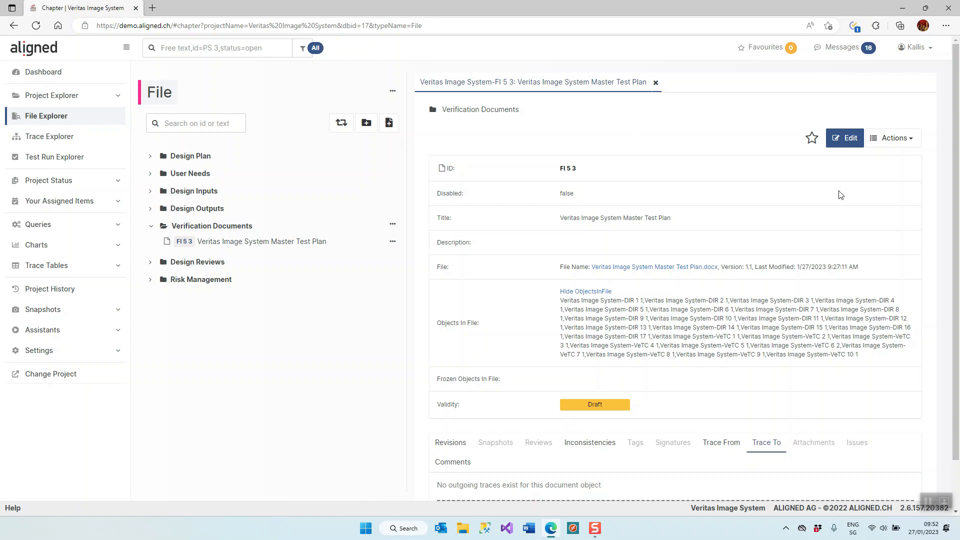
Step: View the actions available for the Veritas Image System Master Test Plan file without running any
click(913, 143)
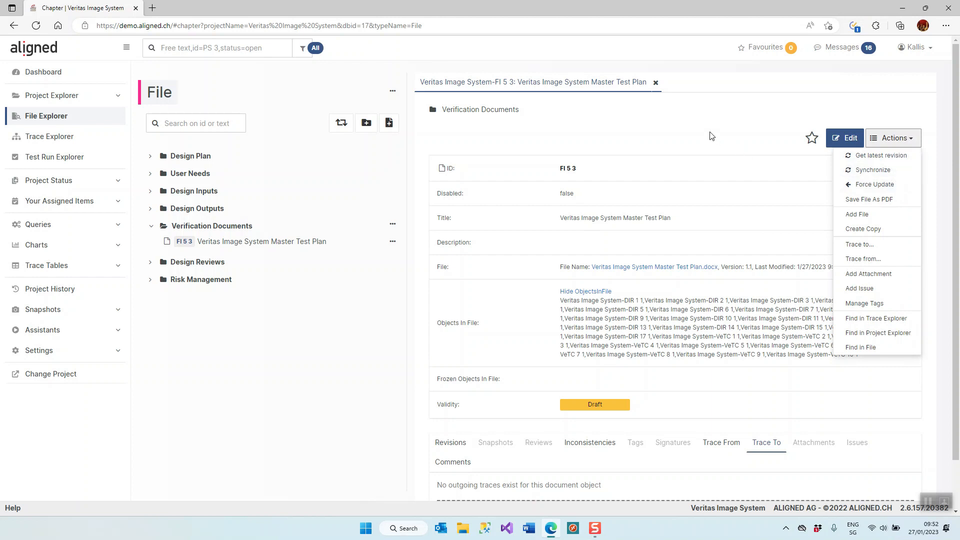
click(659, 129)
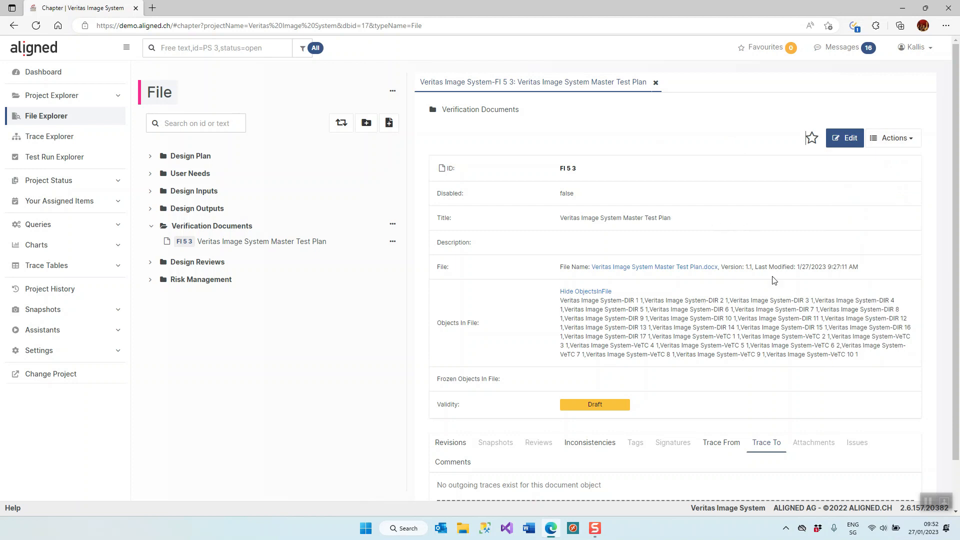